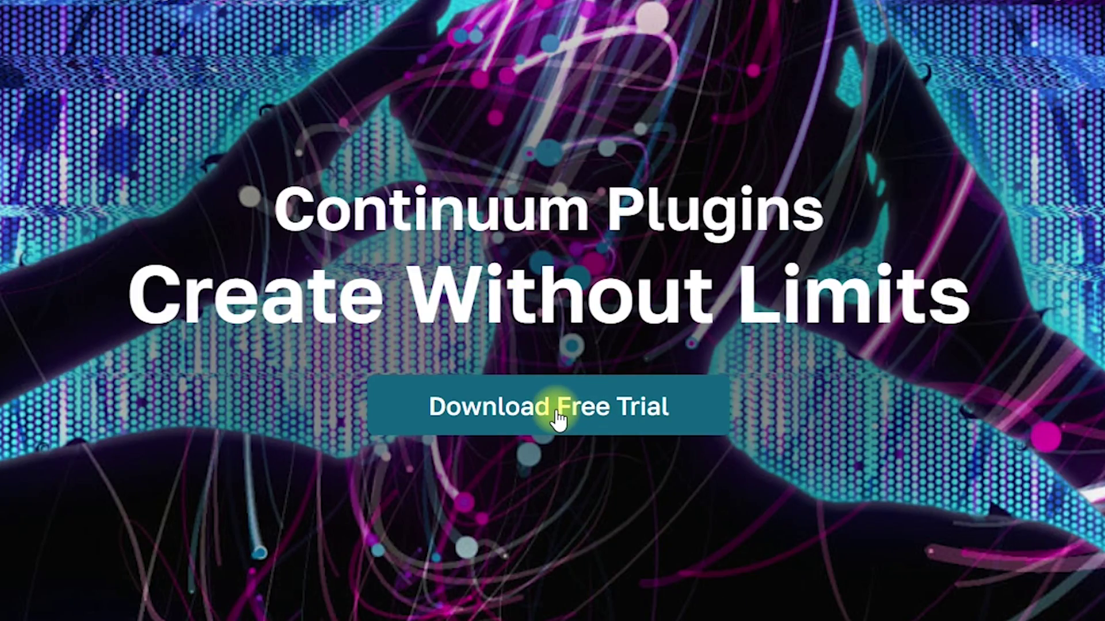
- Download the Continuum free trial installer zip from the Boris FX website to the desktop
scroll(557, 415, "down", 10)
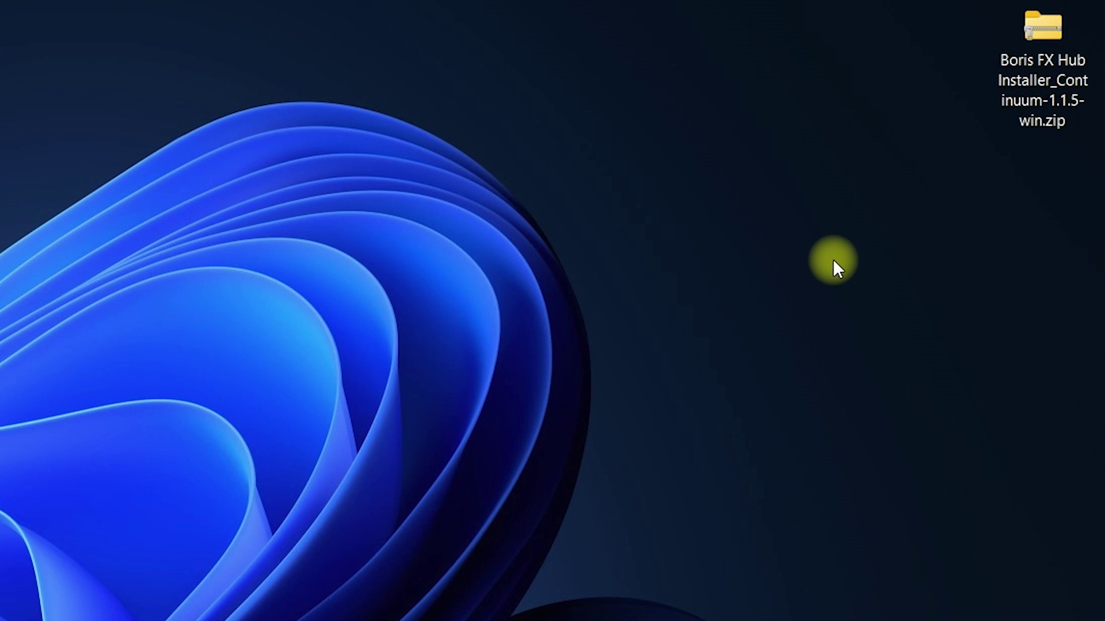
- Use WinRAR to extract Boris FX Hub Installer_Continuum-1.1.5-win.exe from the zip onto the desktop
right_click(1043, 86)
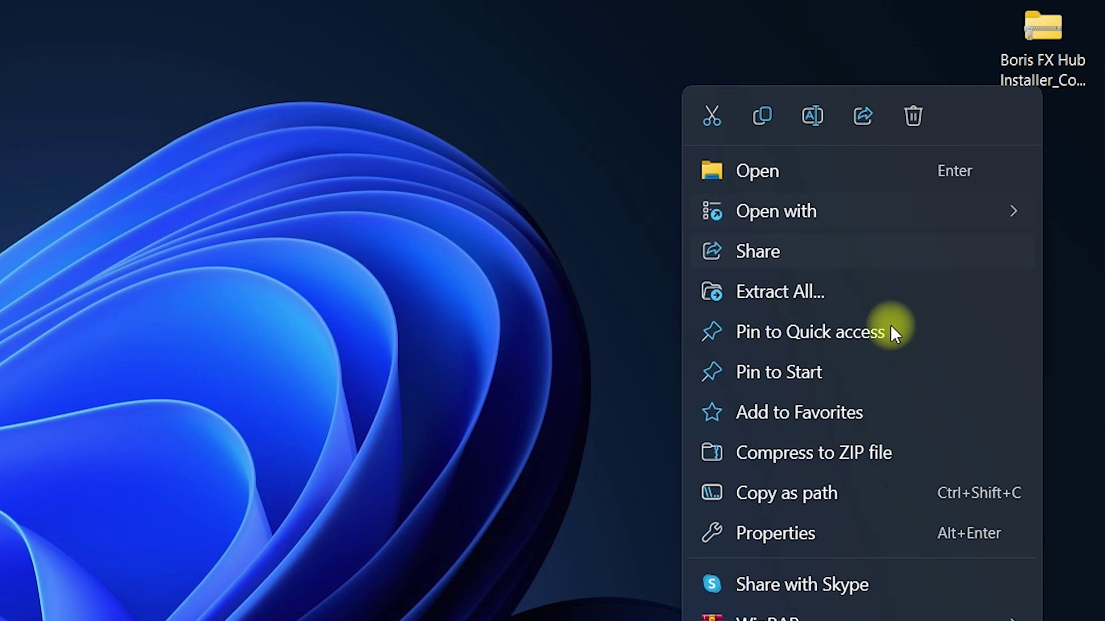
mouse_move(793, 212)
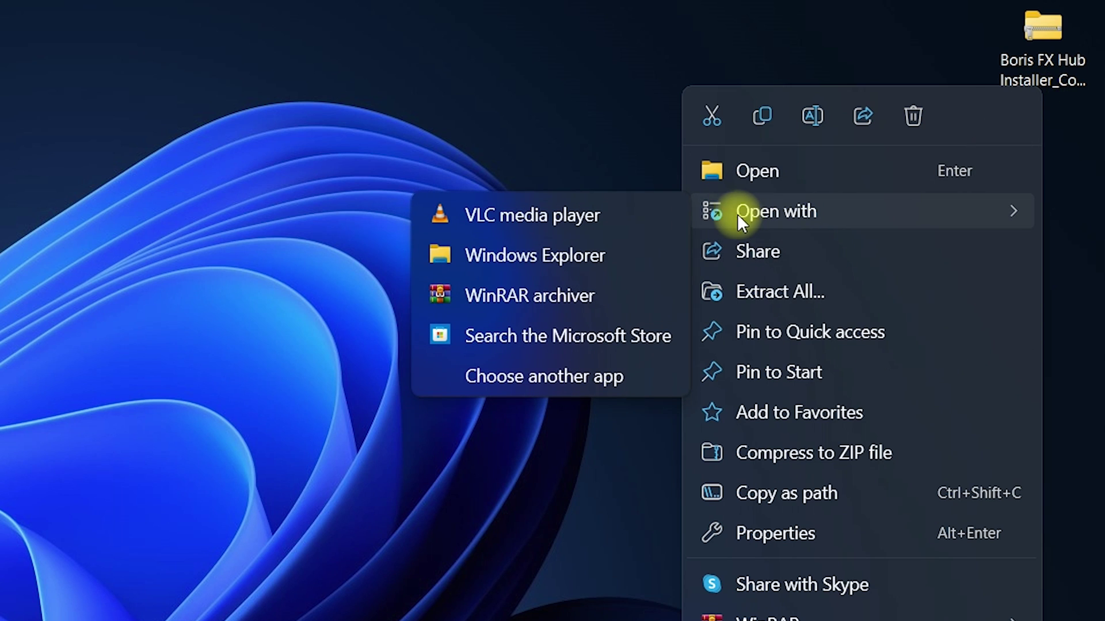
left_click(543, 299)
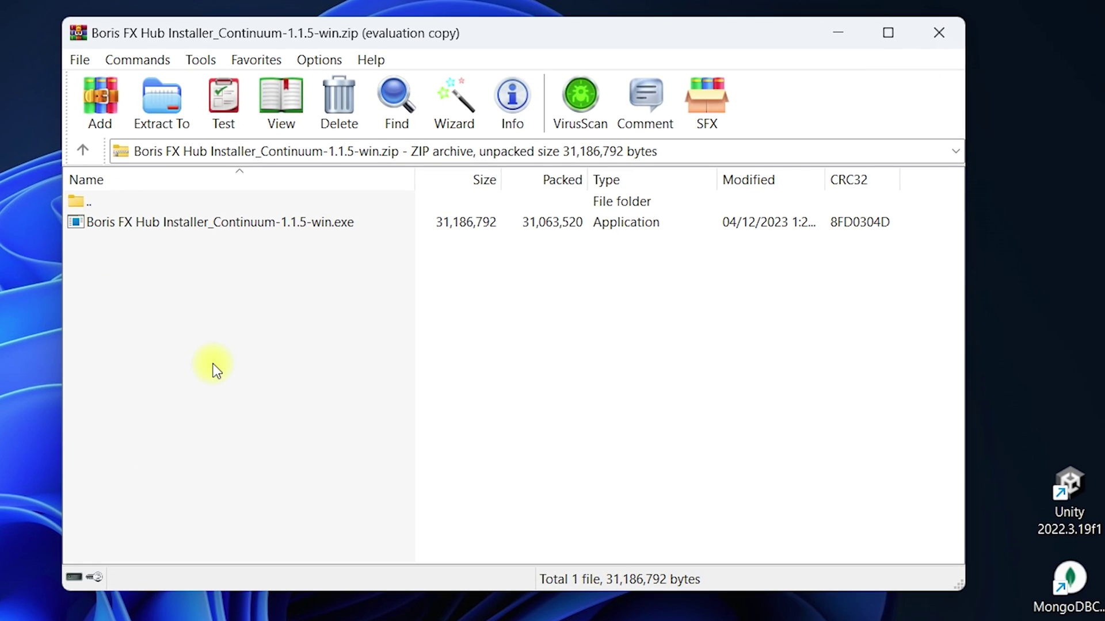
left_click(248, 229)
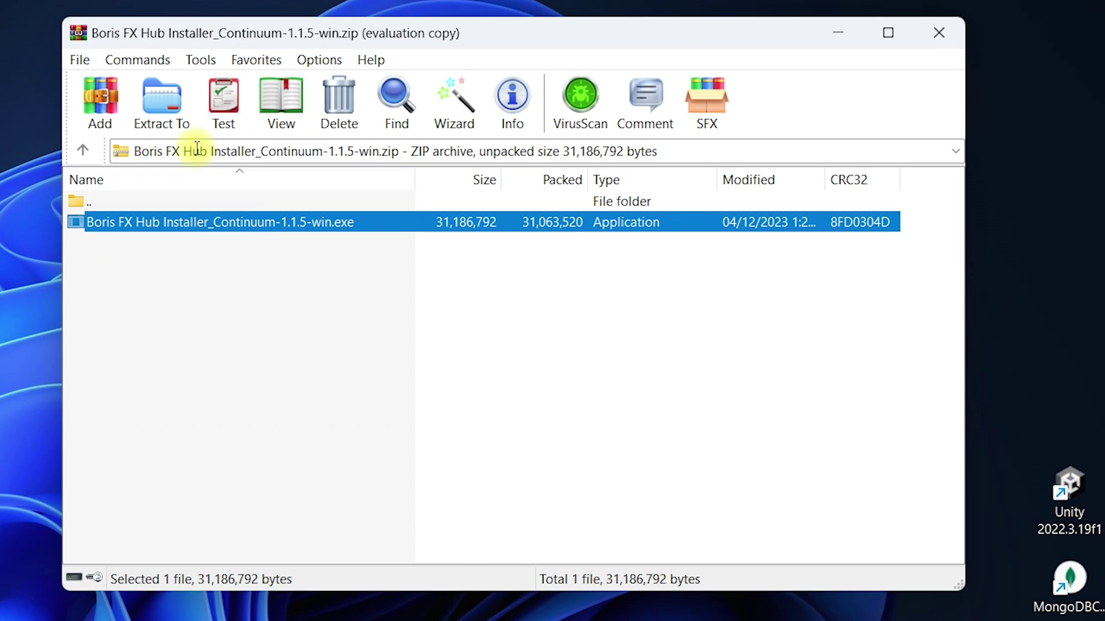
left_click(162, 114)
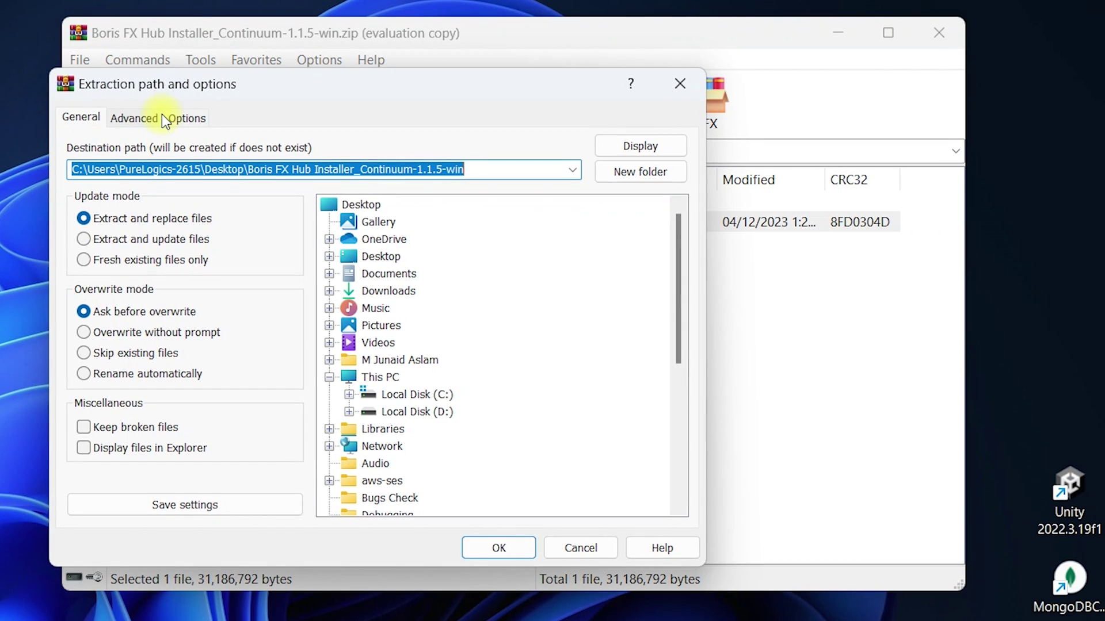
left_click(378, 258)
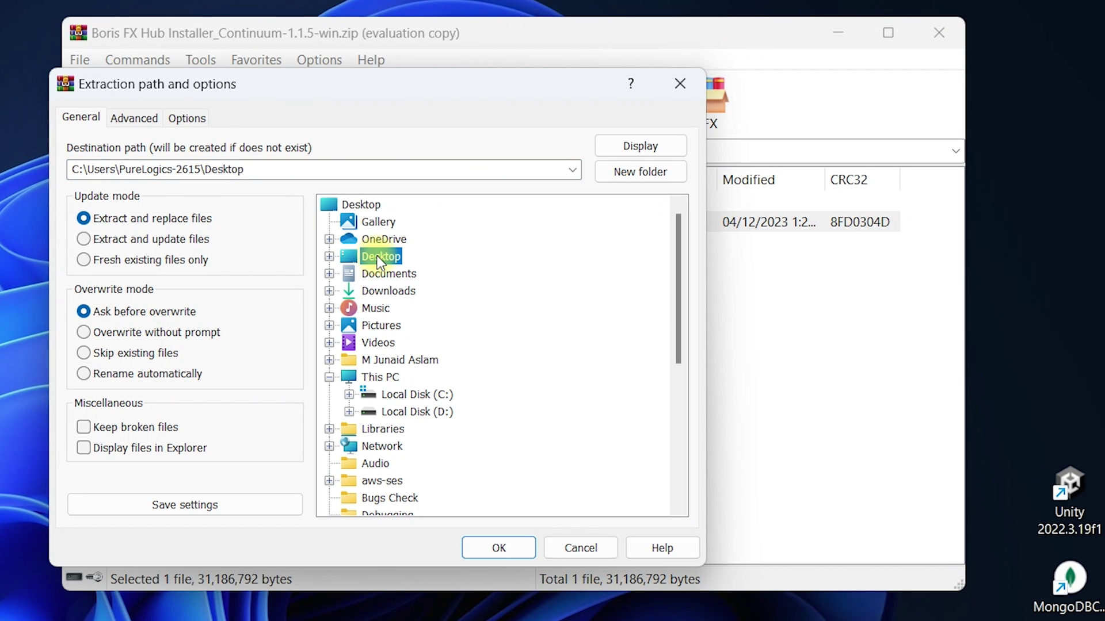
left_click(496, 547)
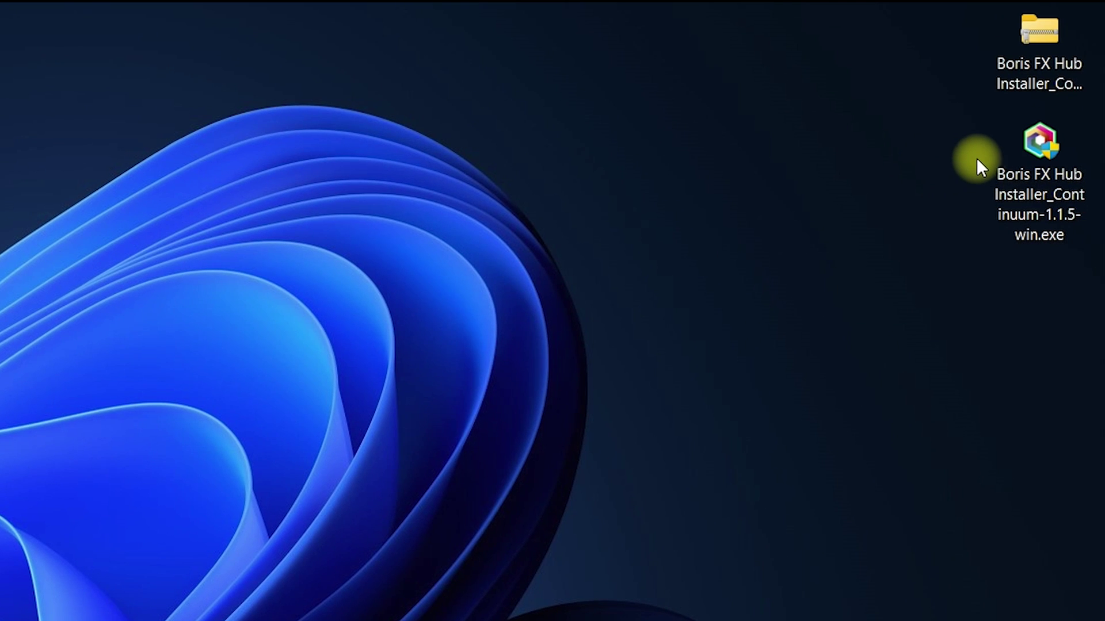
- Launch the Boris FX Hub installer, allow it to run, and keep English as setup language
double_click(1031, 160)
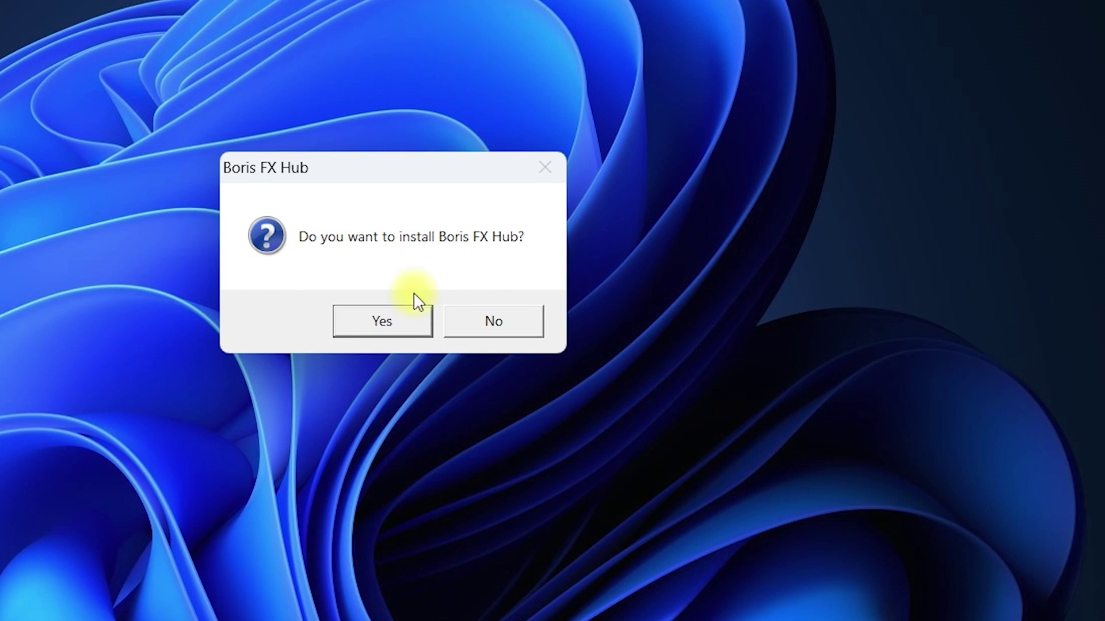
left_click(395, 327)
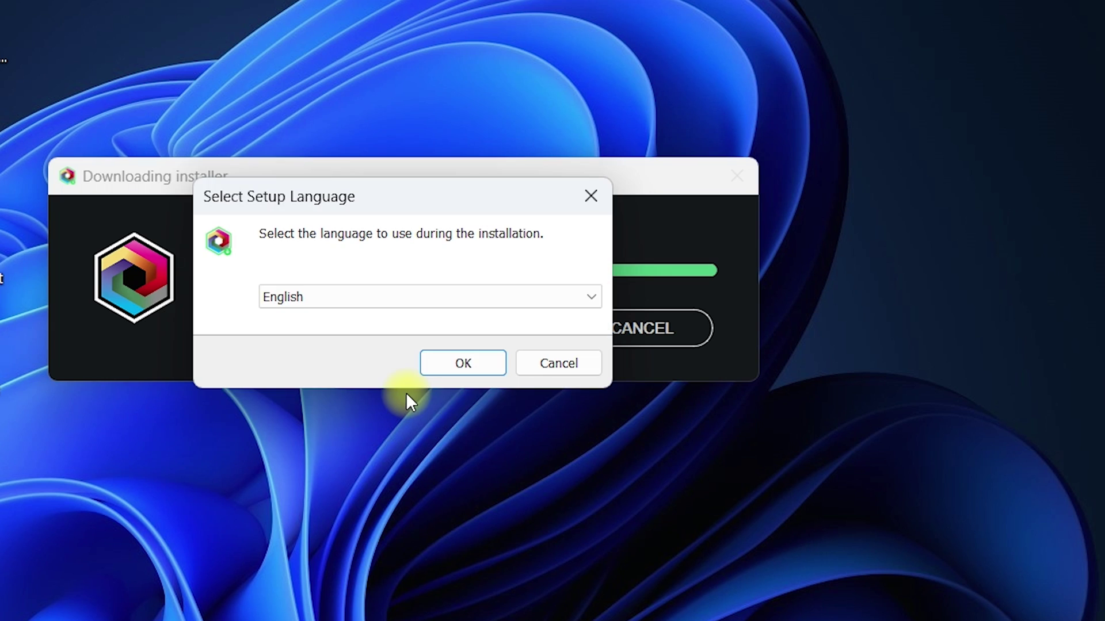
left_click(313, 307)
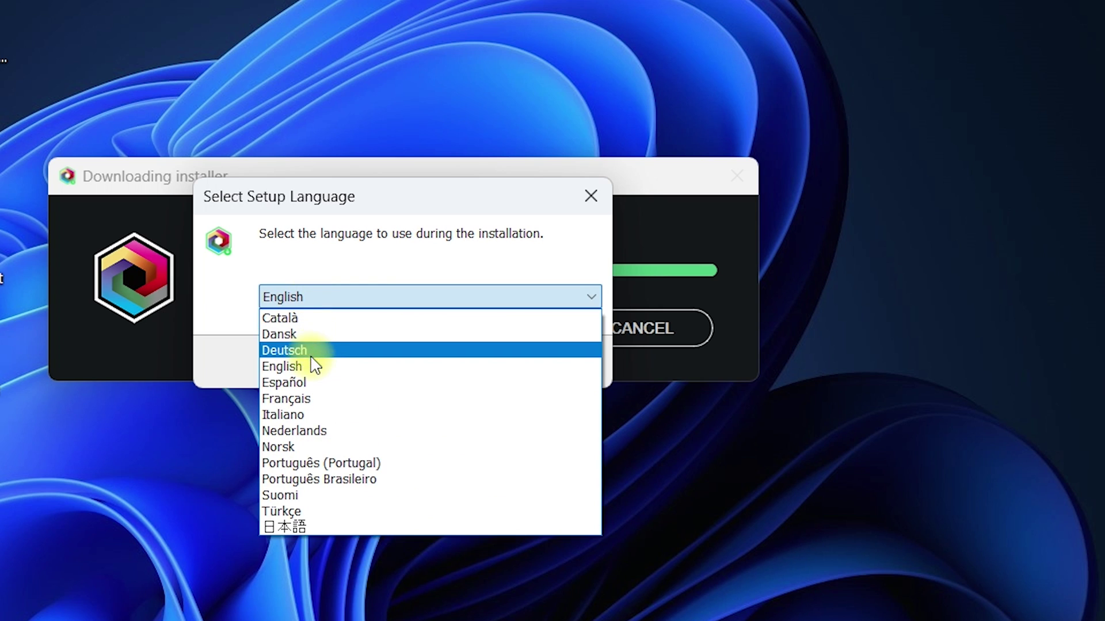
left_click(311, 370)
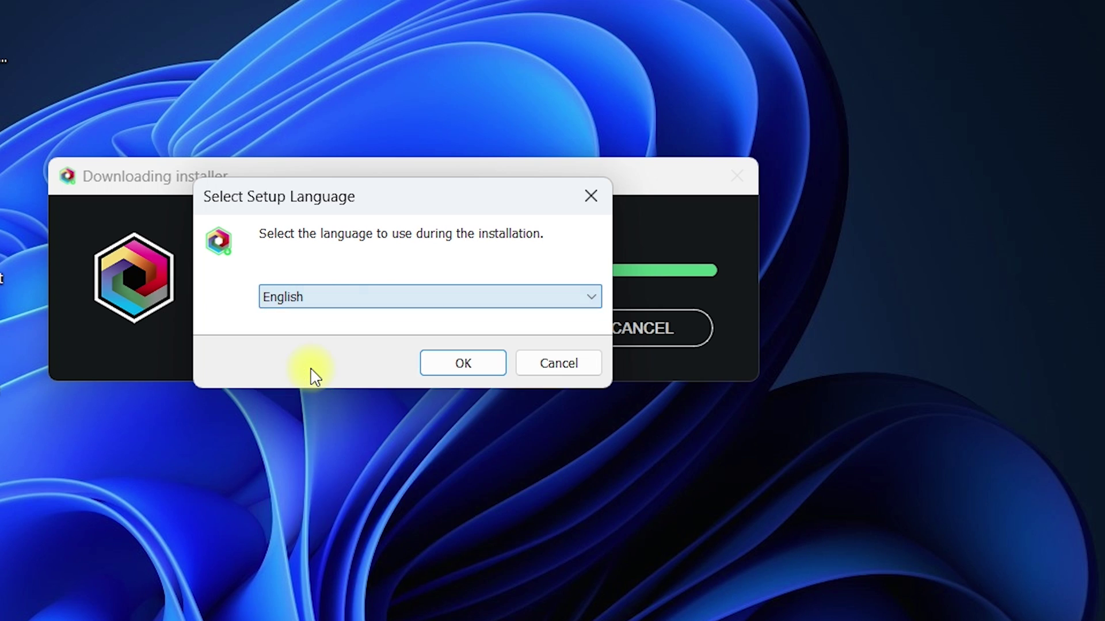
left_click(482, 370)
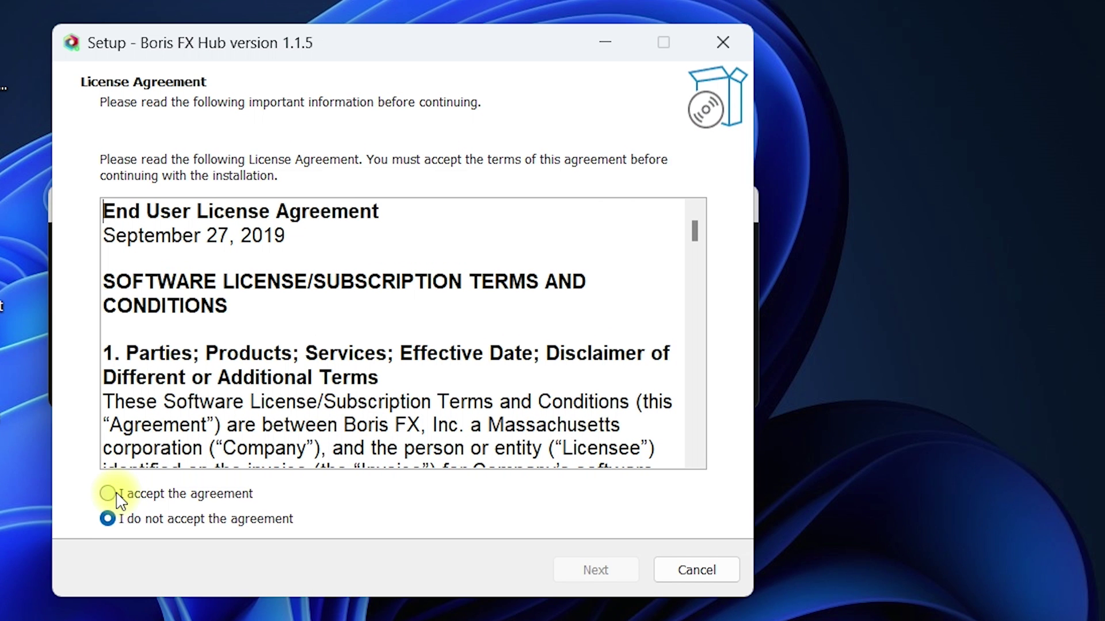
- Accept the licence agreement and keep the default install and Start Menu folders
left_click(109, 493)
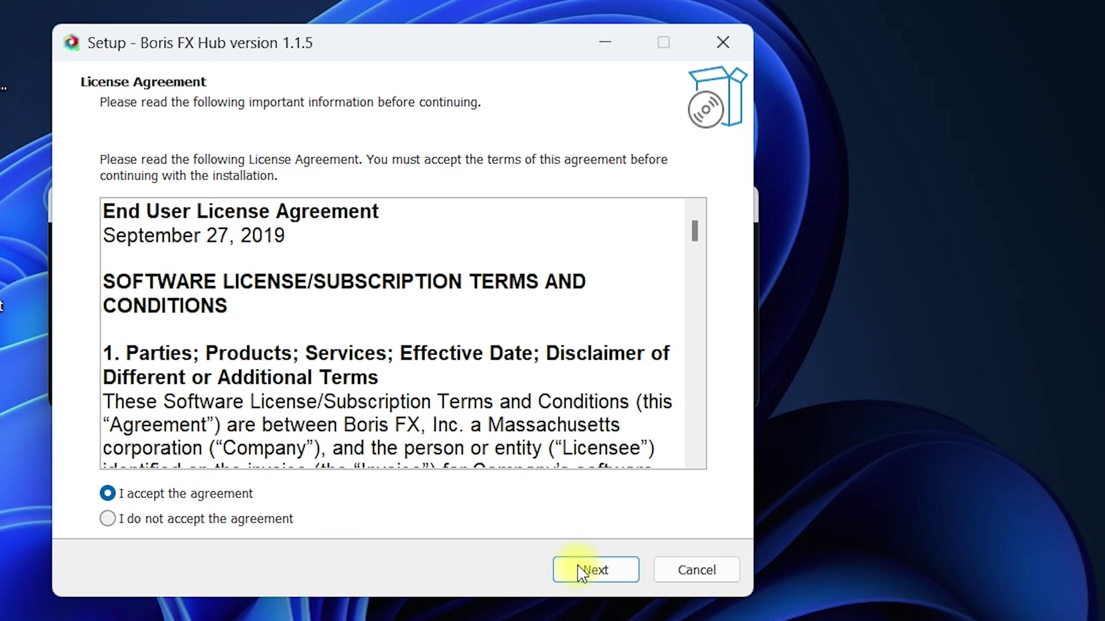
left_click(596, 570)
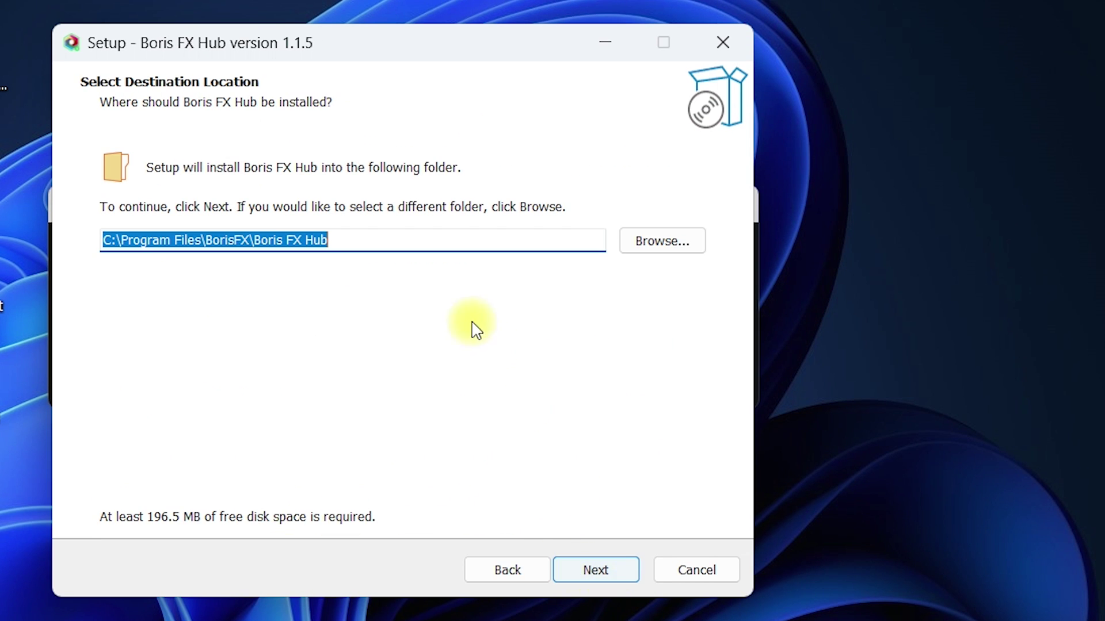
left_click(388, 242)
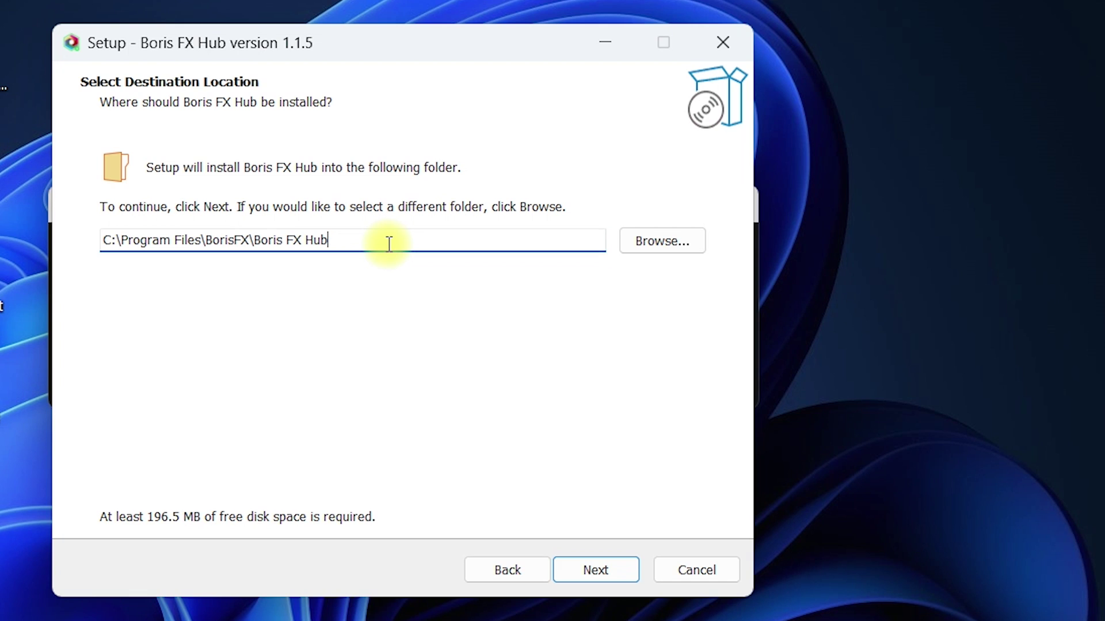
left_click(599, 575)
left_click(600, 575)
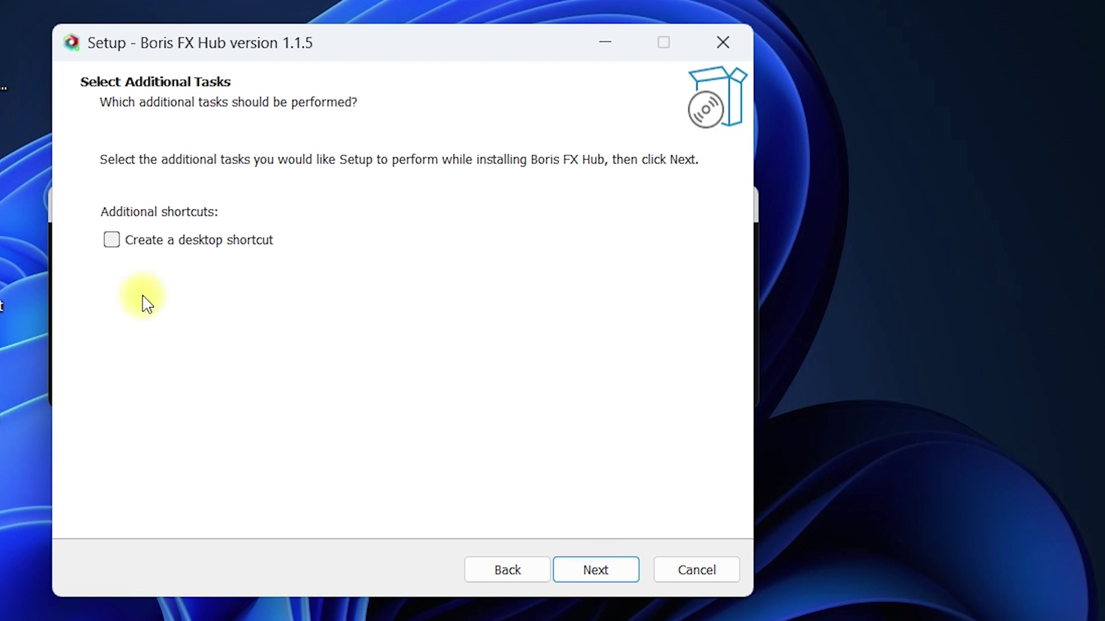
- Add a desktop shortcut, install Boris FX Hub, and launch it when setup finishes
left_click(115, 241)
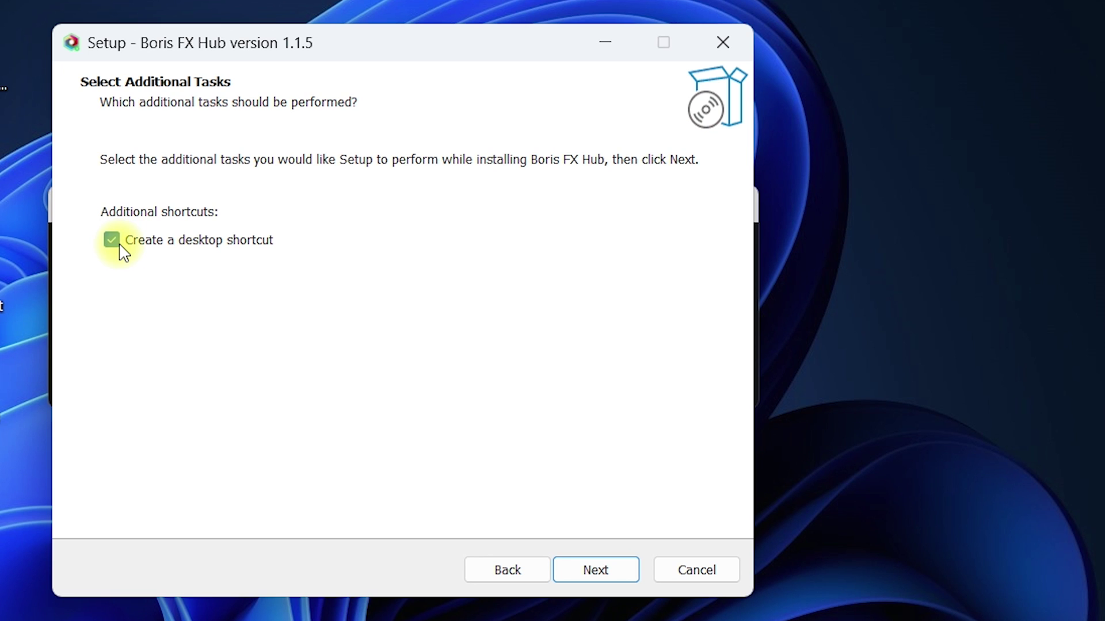
left_click(608, 575)
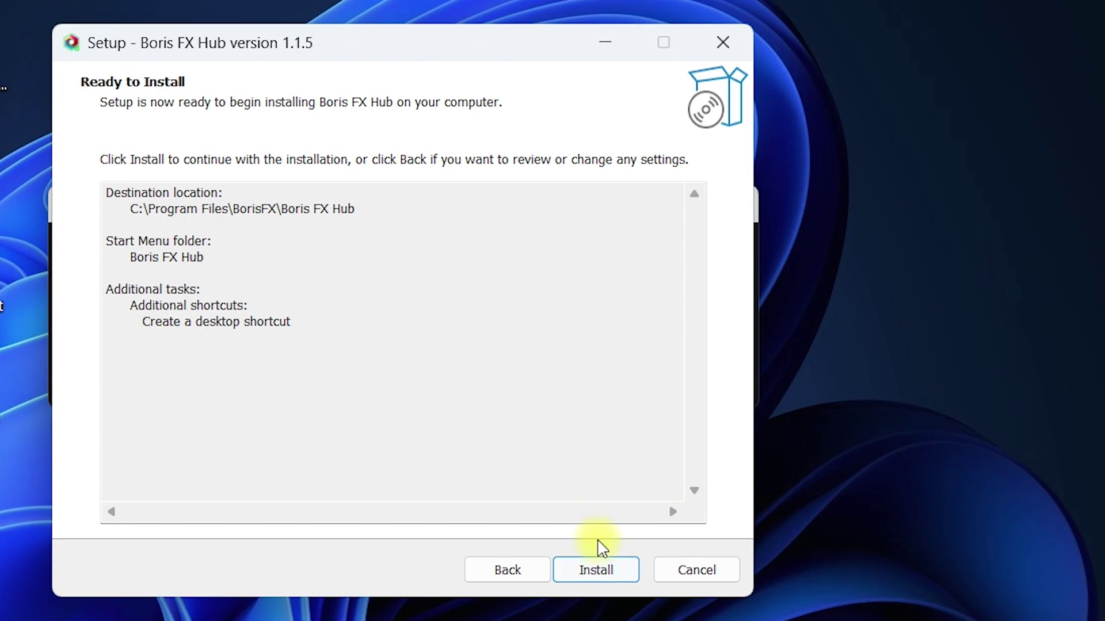
left_click(609, 575)
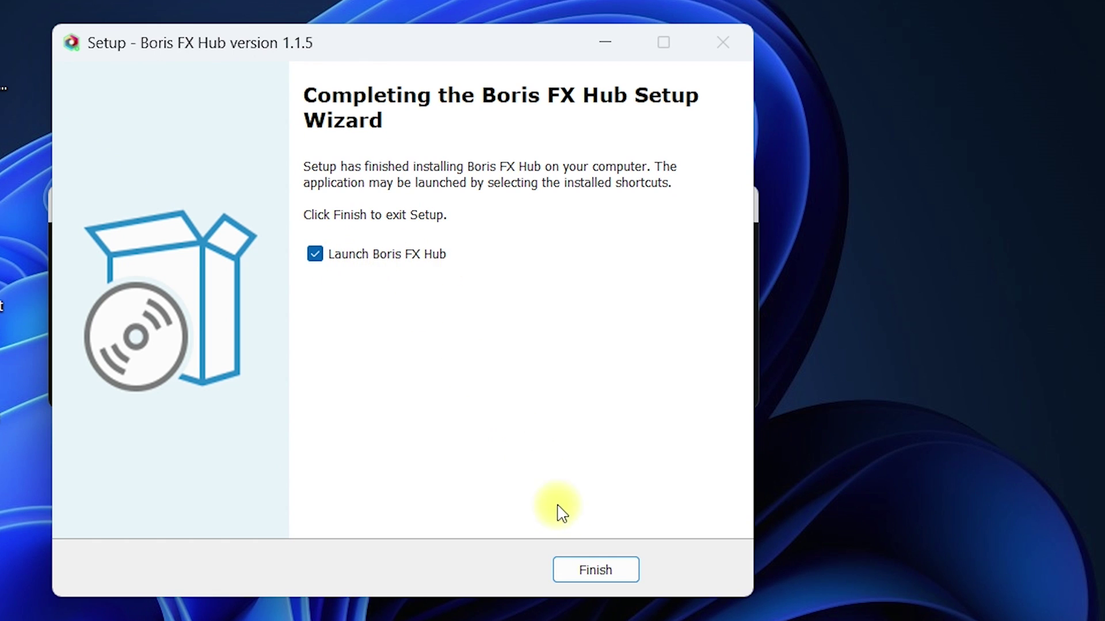
left_click(596, 571)
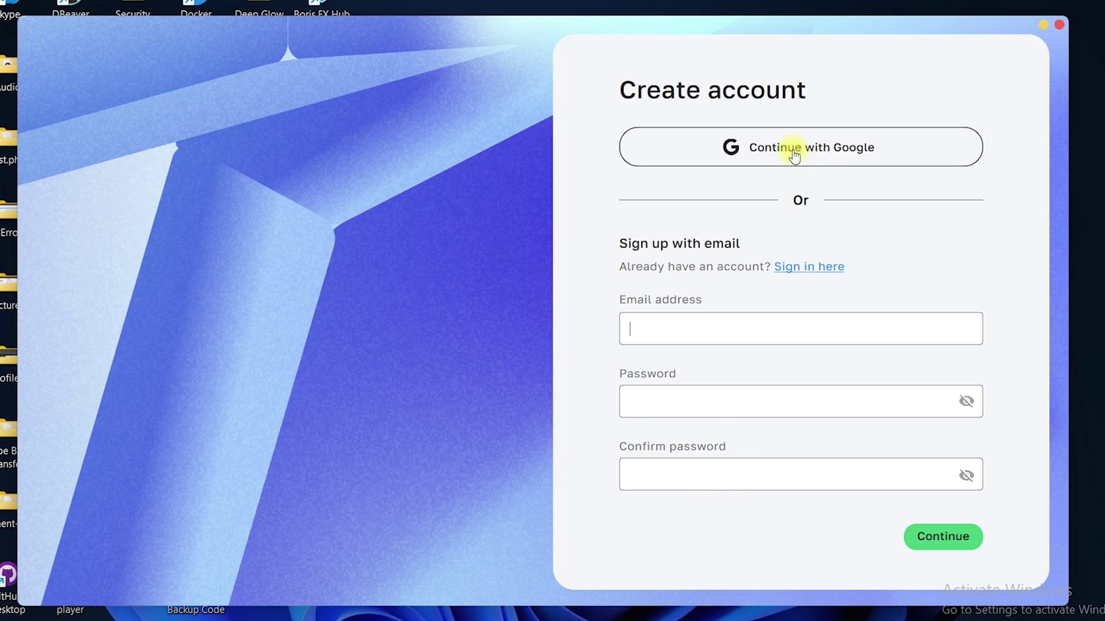
- Sign up to Boris FX Hub with a Google account and submit the personal information form
left_click(771, 150)
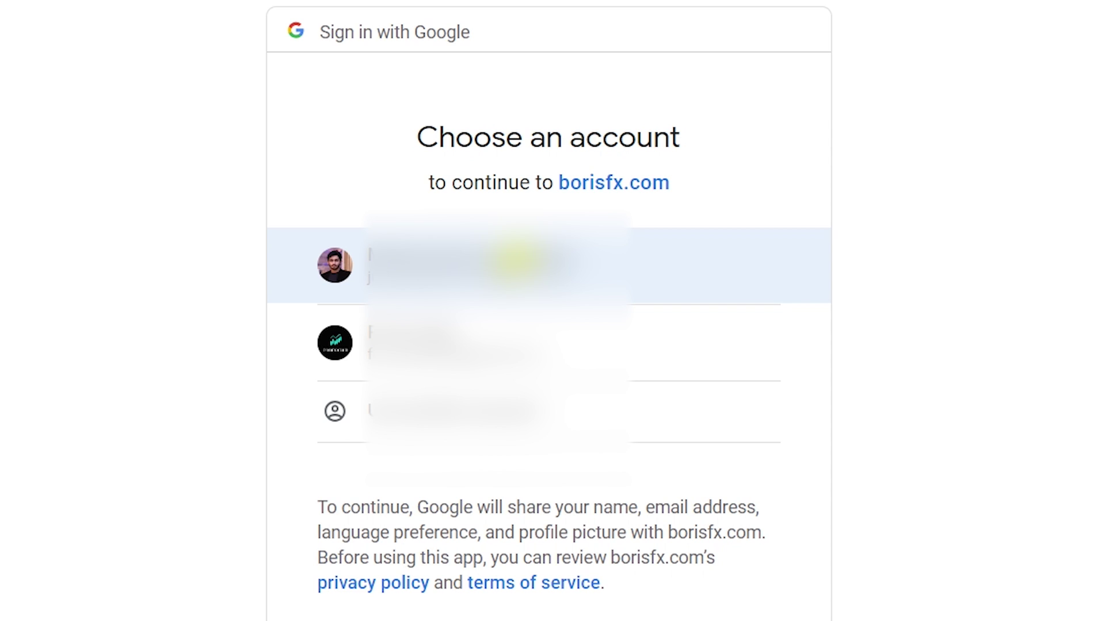
left_click(573, 262)
left_click(691, 444)
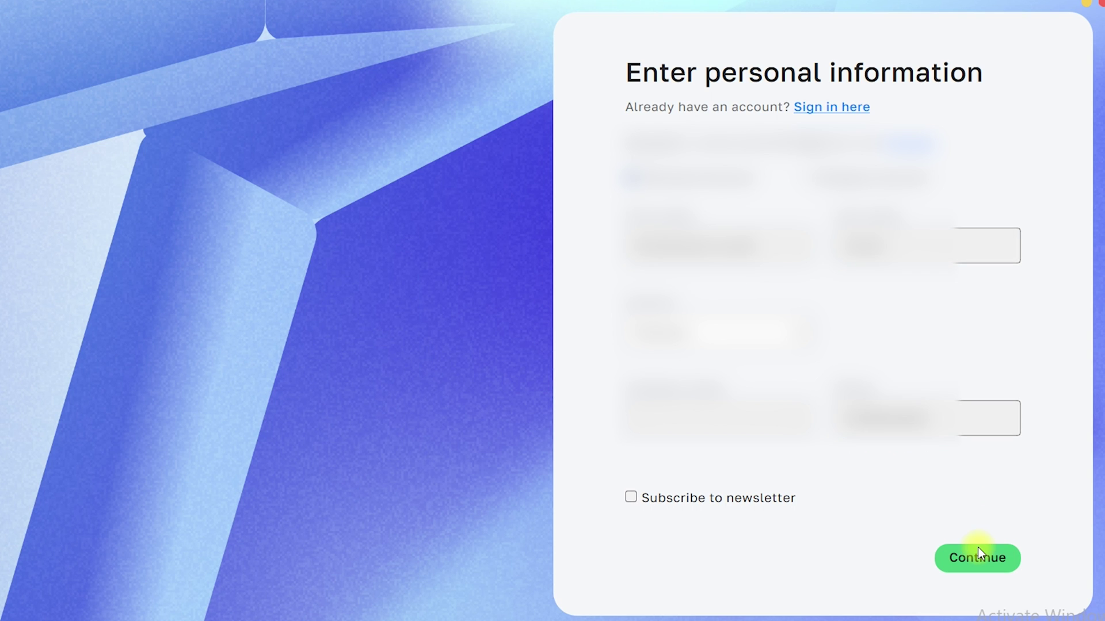
left_click(978, 556)
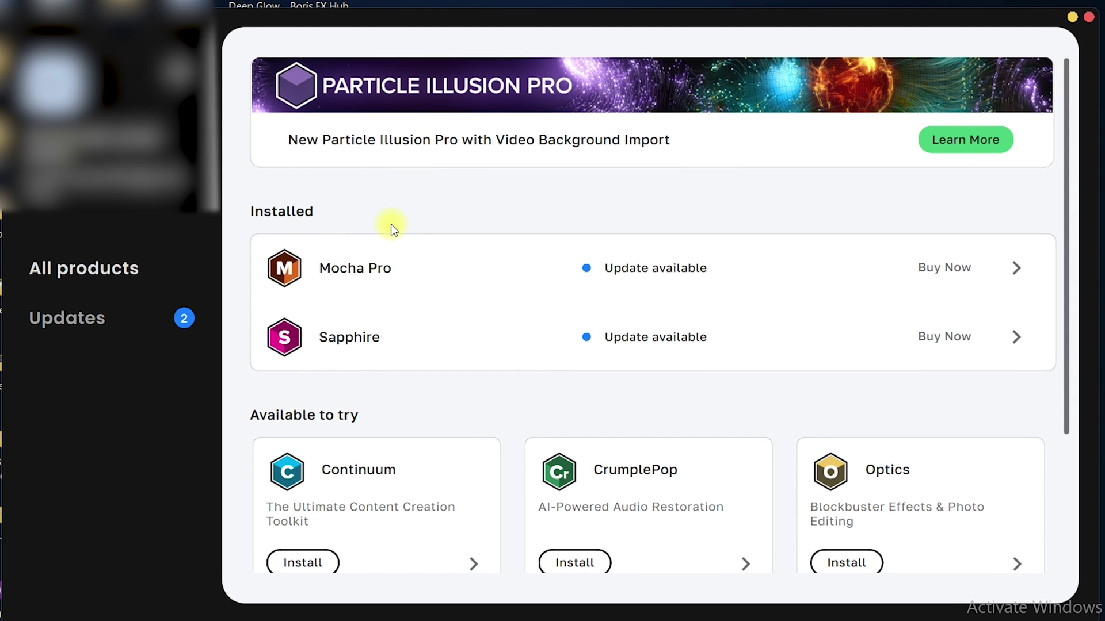
- Start installing Continuum from its product card, choosing the free watermarked trial
scroll(610, 358, "down", 3)
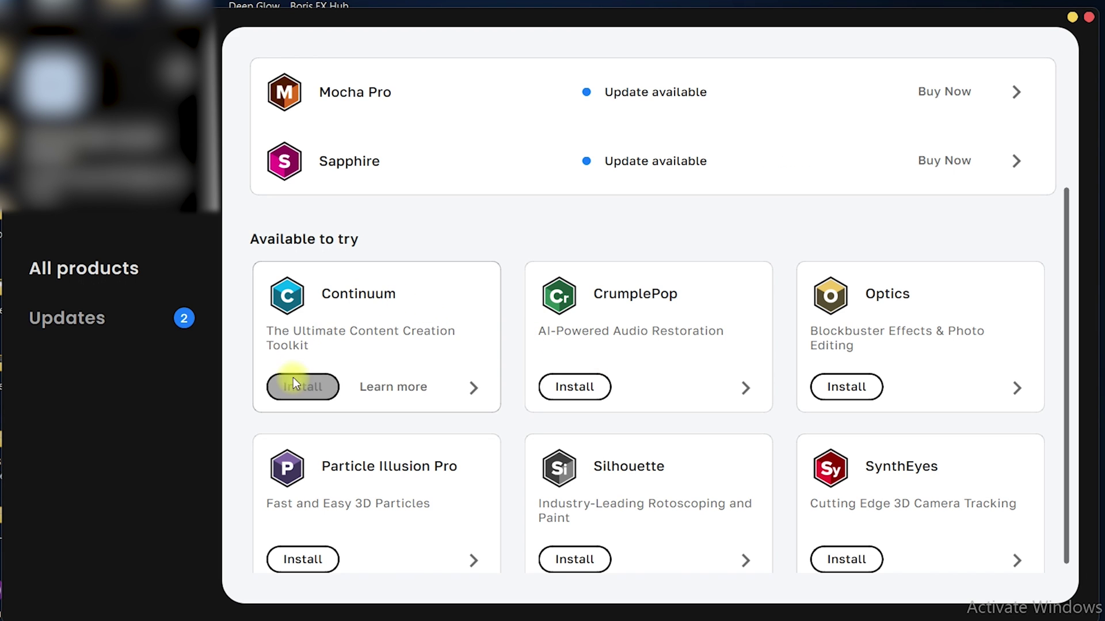
left_click(306, 388)
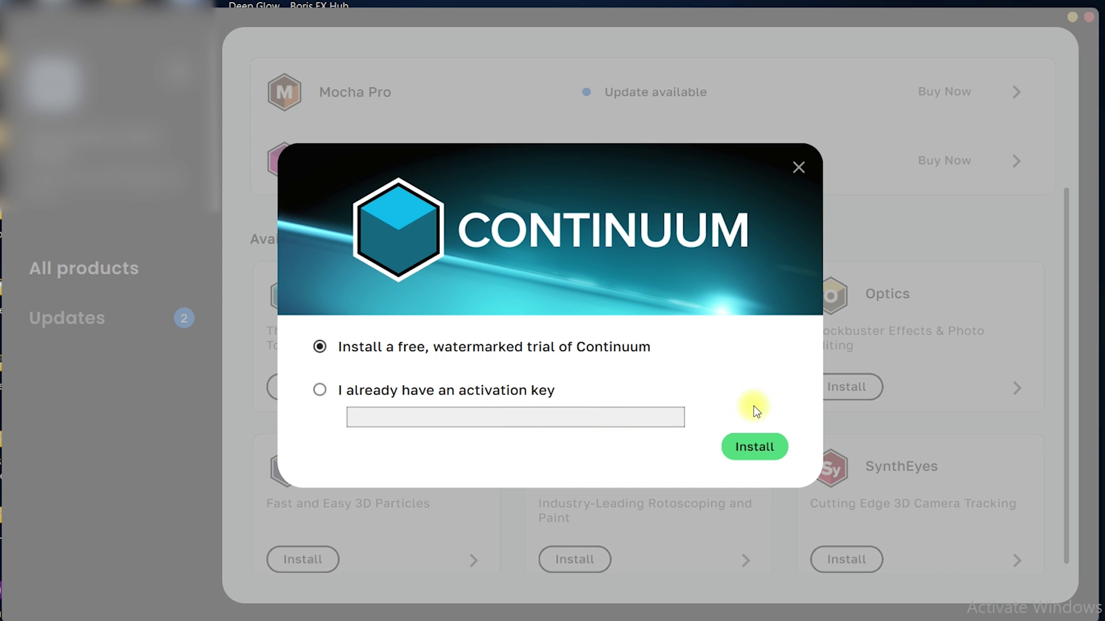
left_click(763, 454)
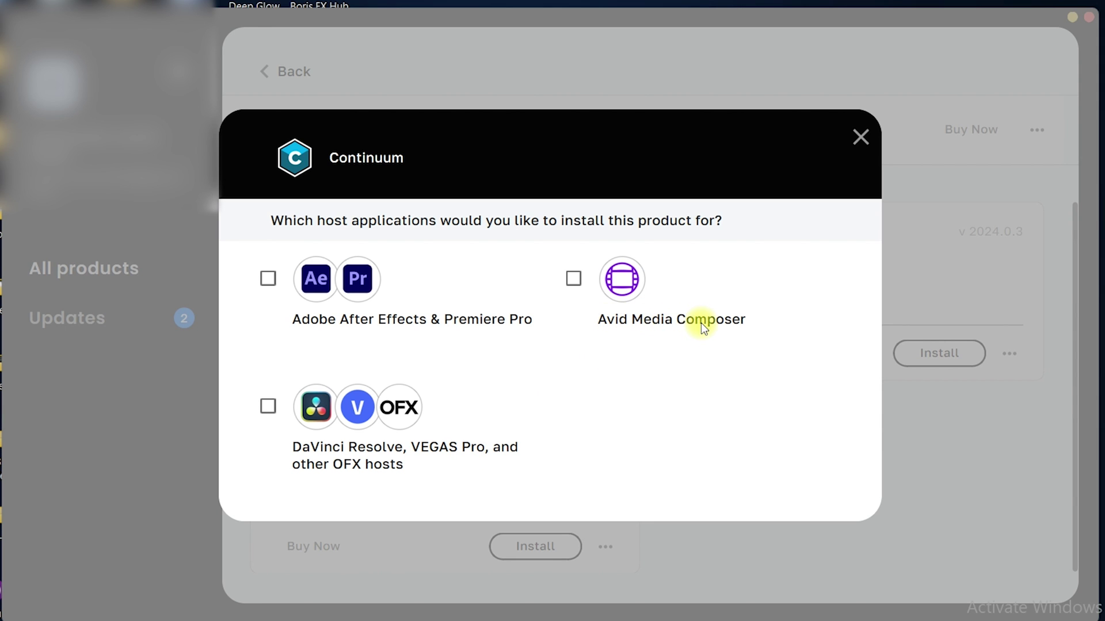
- Install Continuum for Adobe After Effects & Premiere Pro and dismiss the success message
left_click(268, 280)
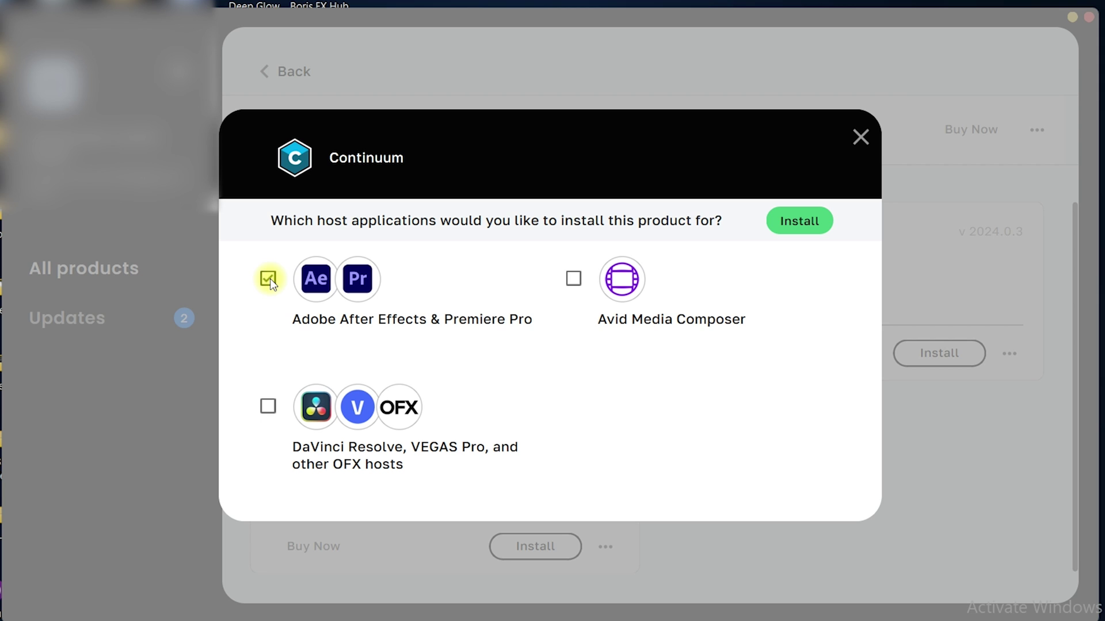
left_click(807, 220)
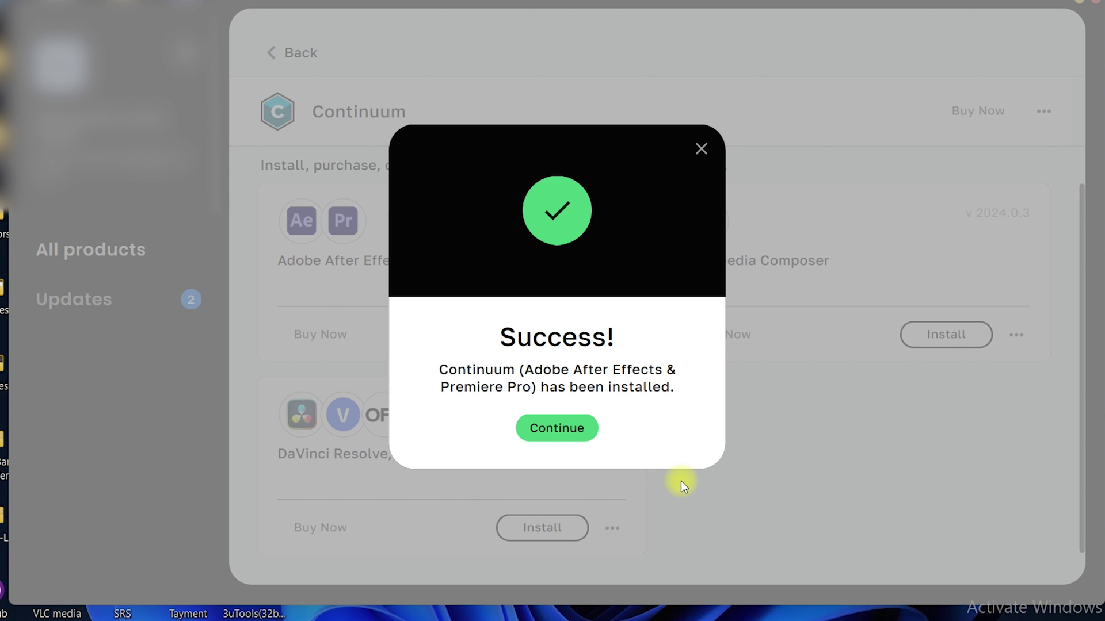
left_click(593, 434)
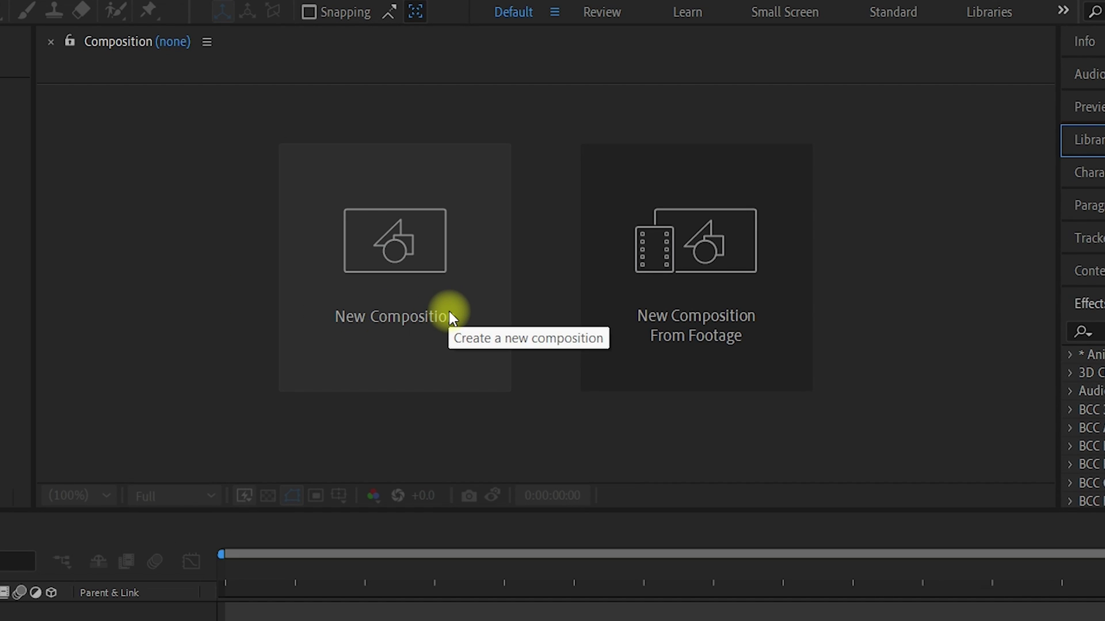
- Create a new 1920x1080, 29.97 fps composition named Comp 1
left_click(450, 316)
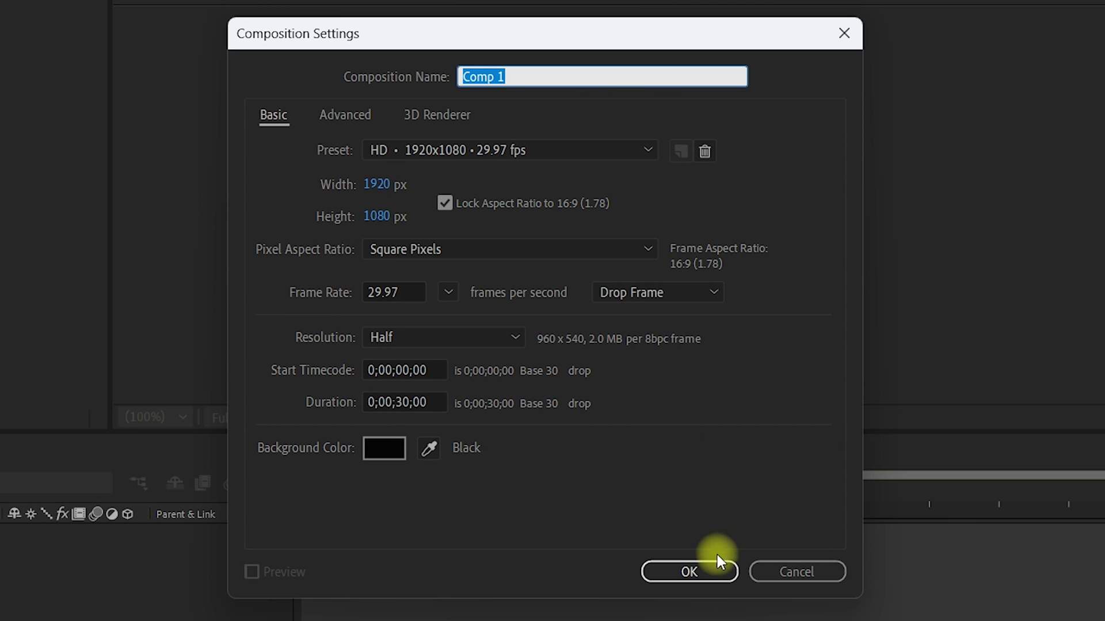
left_click(700, 567)
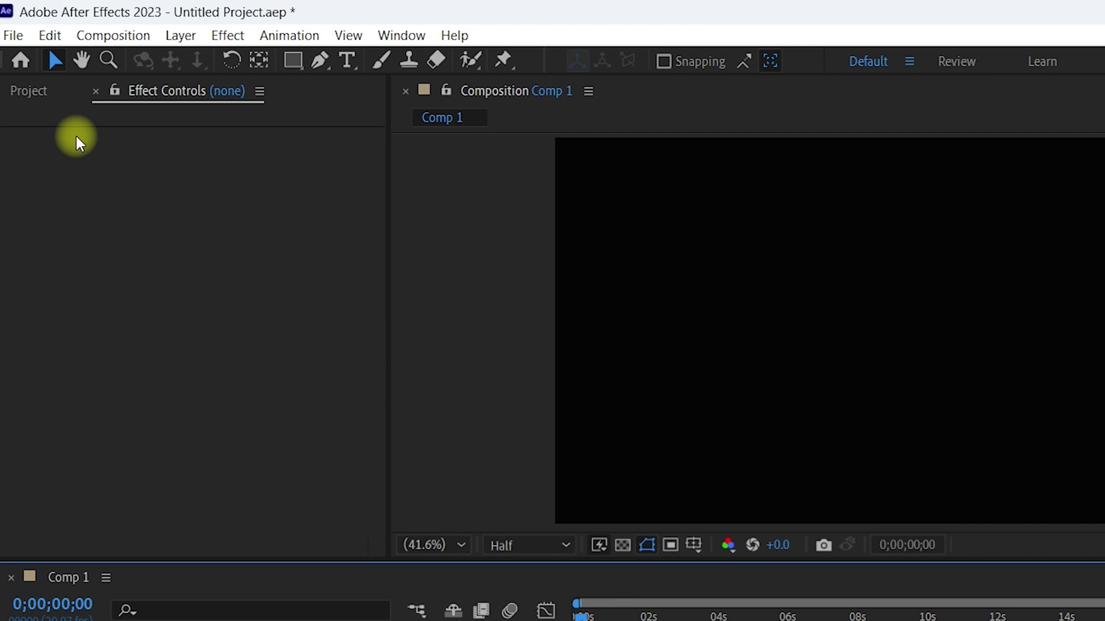
left_click(26, 96)
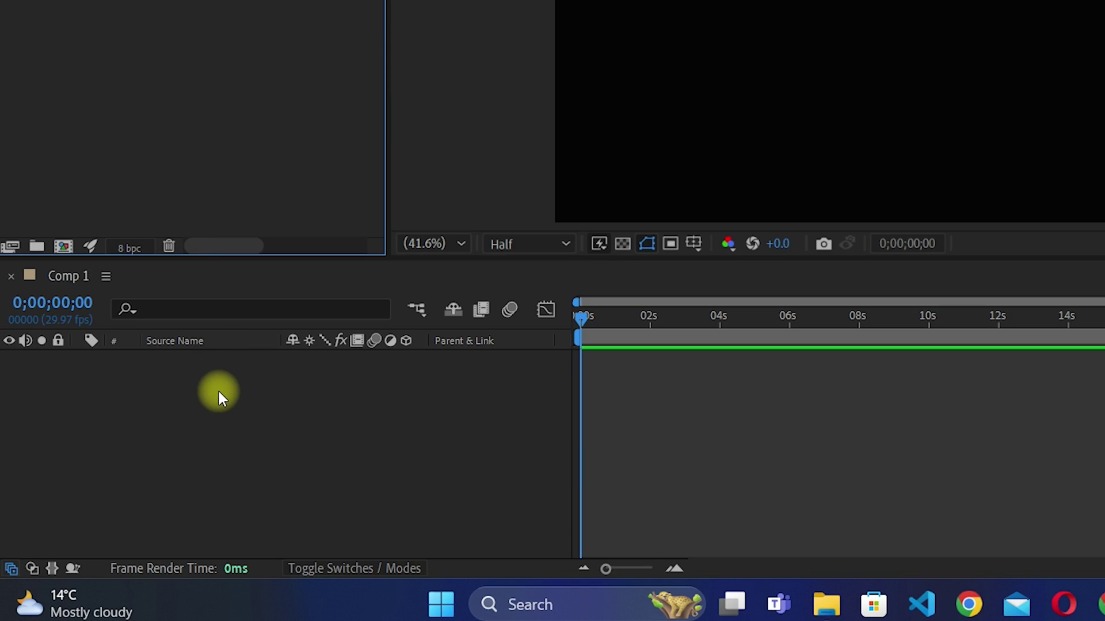
- Add a white text layer reading FLIXITY to Comp 1
right_click(210, 396)
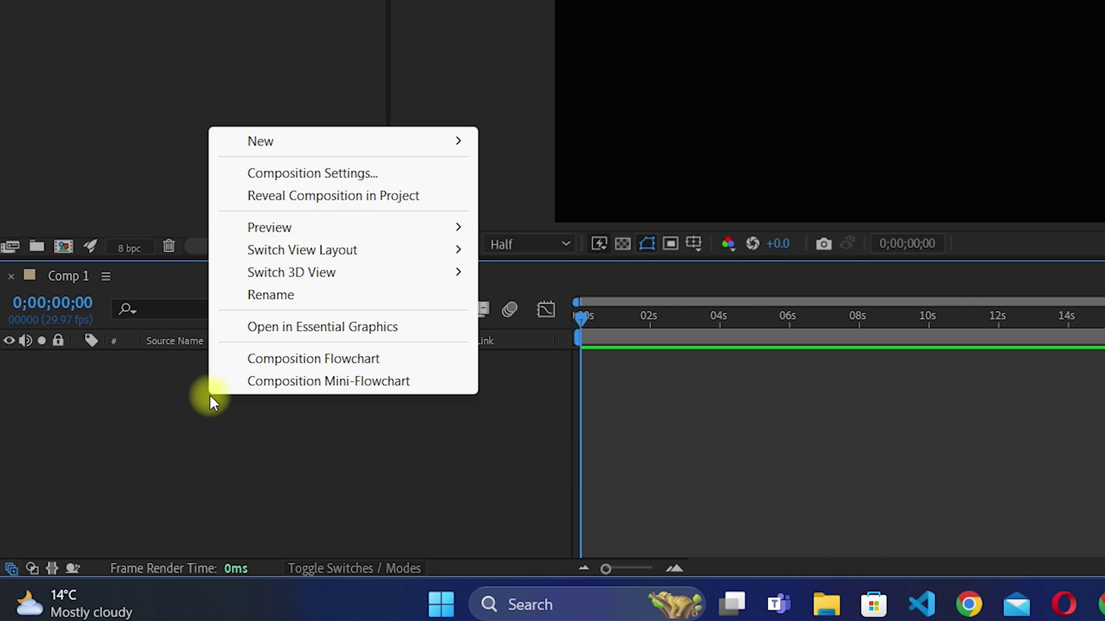
left_click(225, 430)
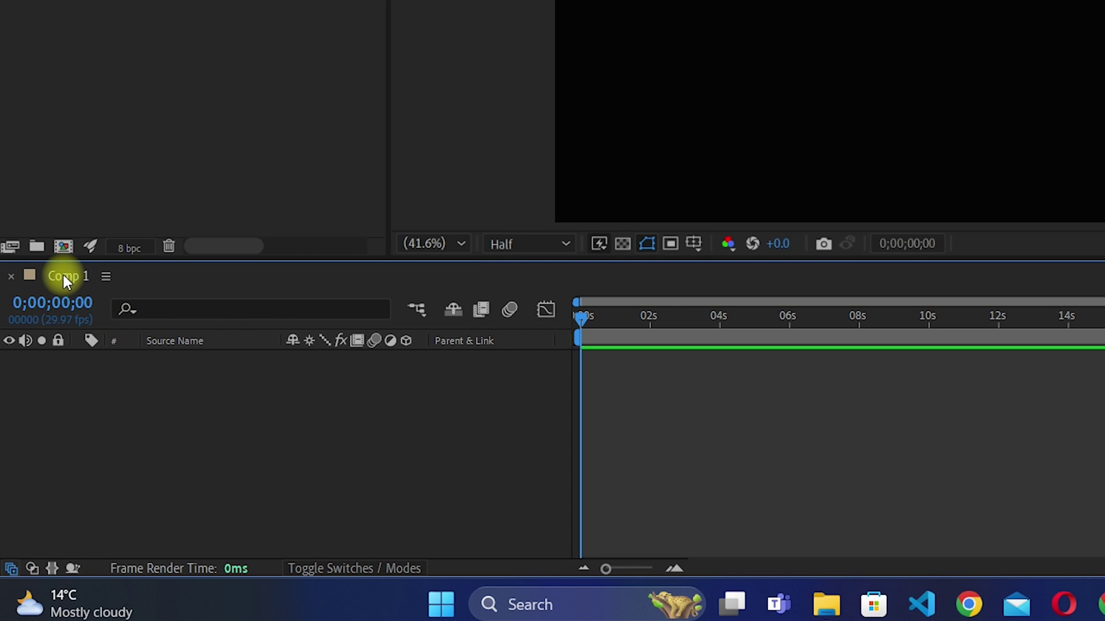
right_click(241, 420)
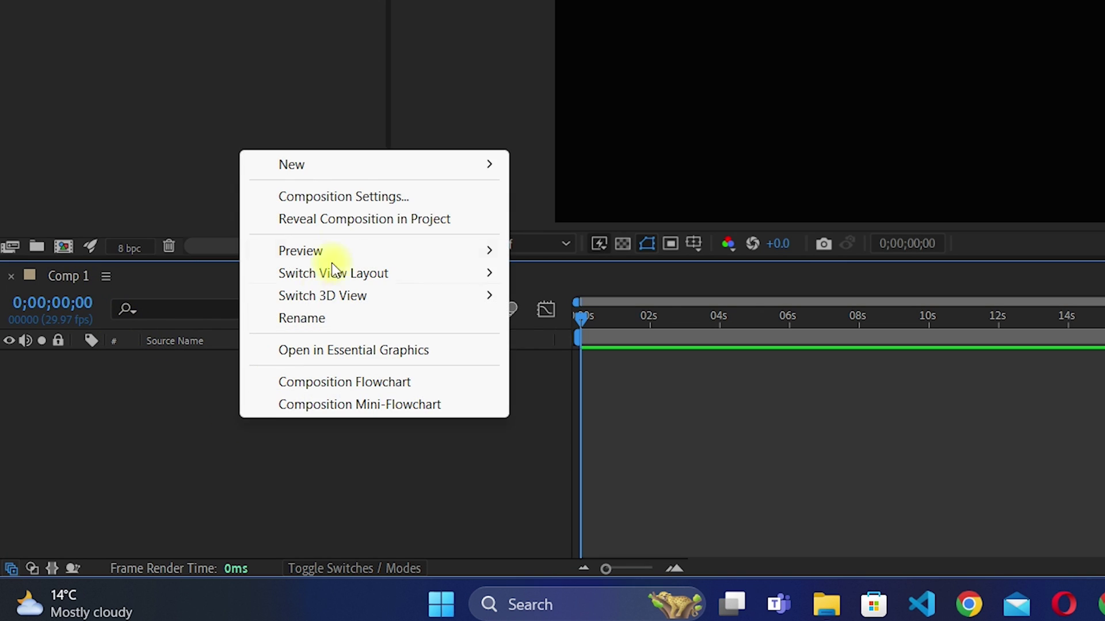
mouse_move(349, 168)
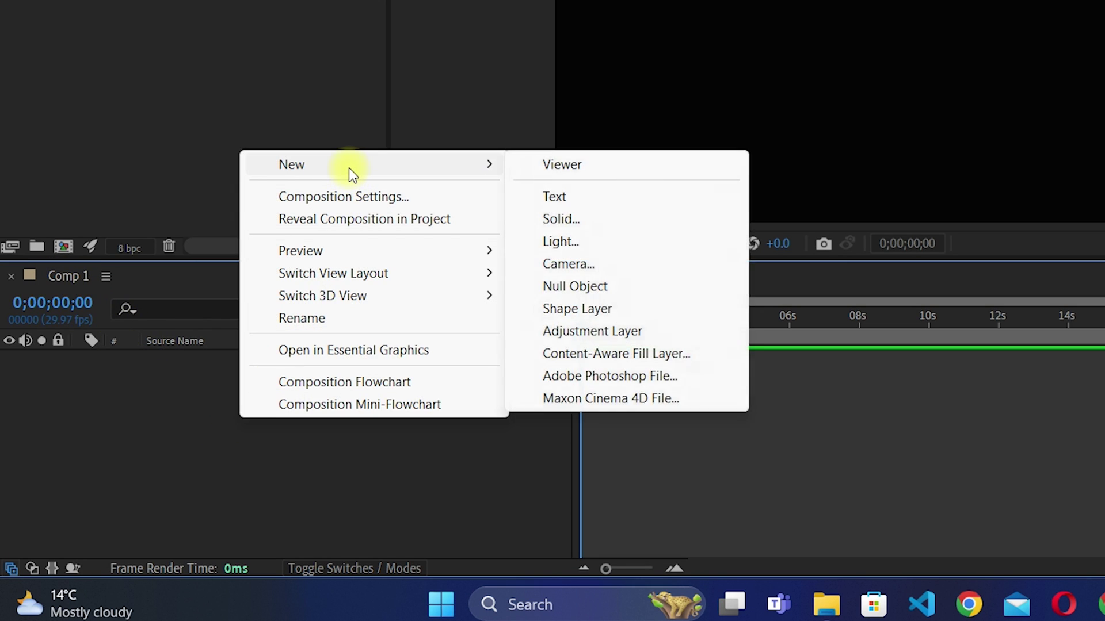
left_click(578, 198)
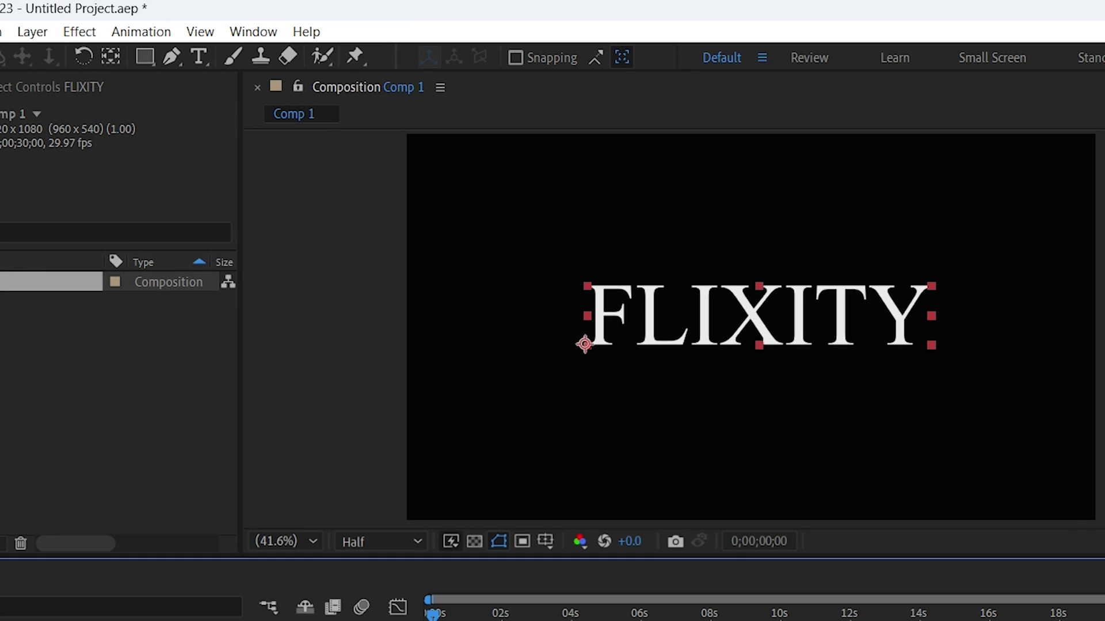
- Search Effects & Presets for 'bcc bl' and apply BCC Blur Dissolve to the FLIXITY layer
left_click(265, 35)
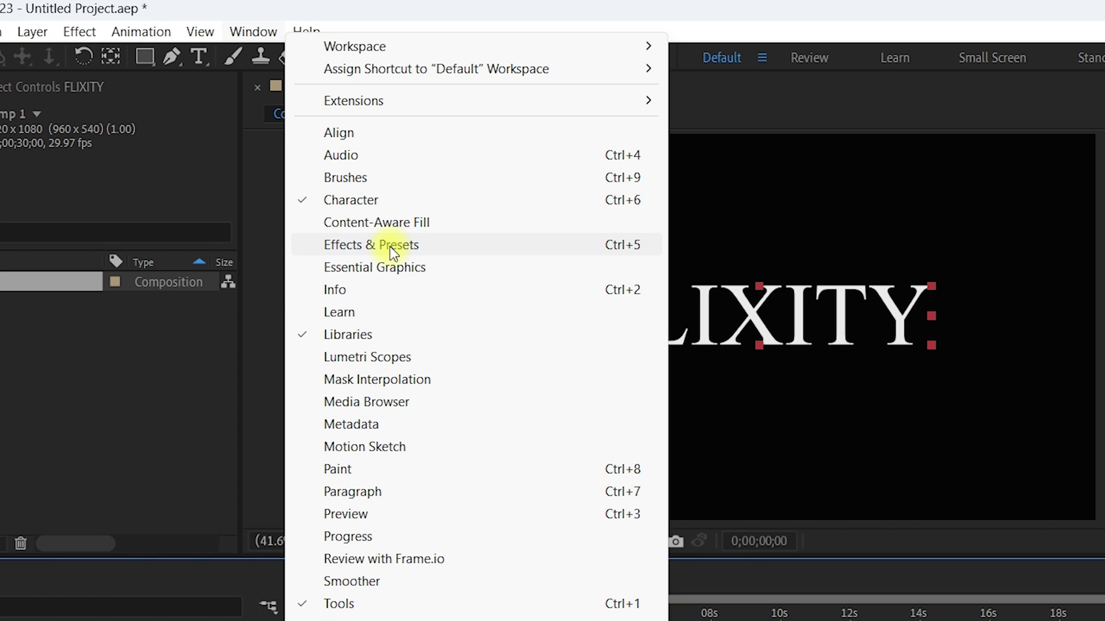
left_click(352, 247)
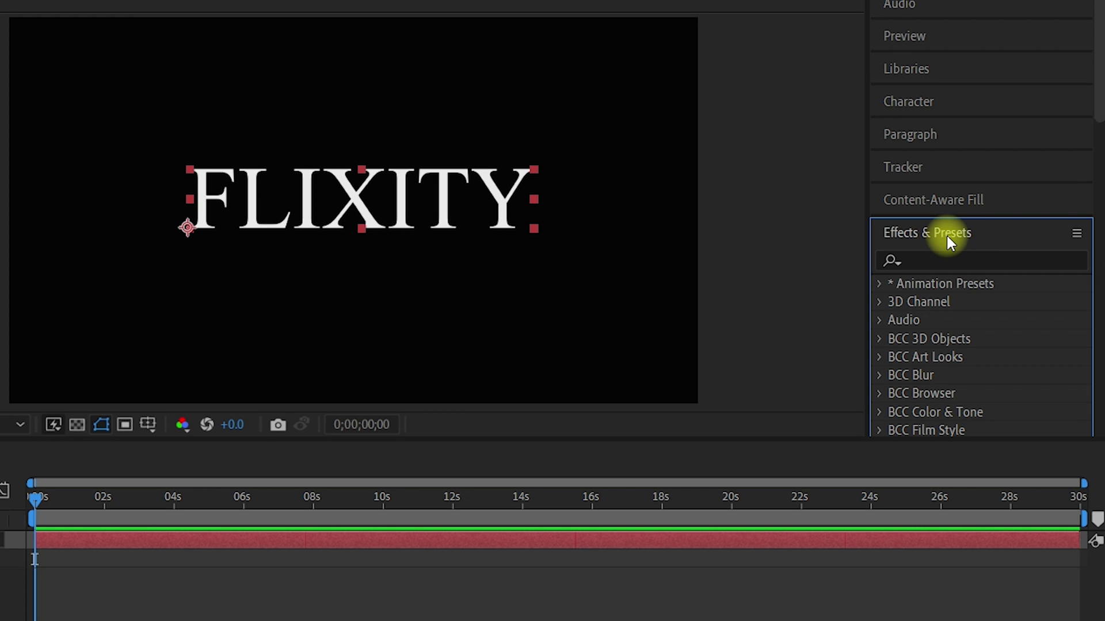
left_click(938, 260)
type("bcc")
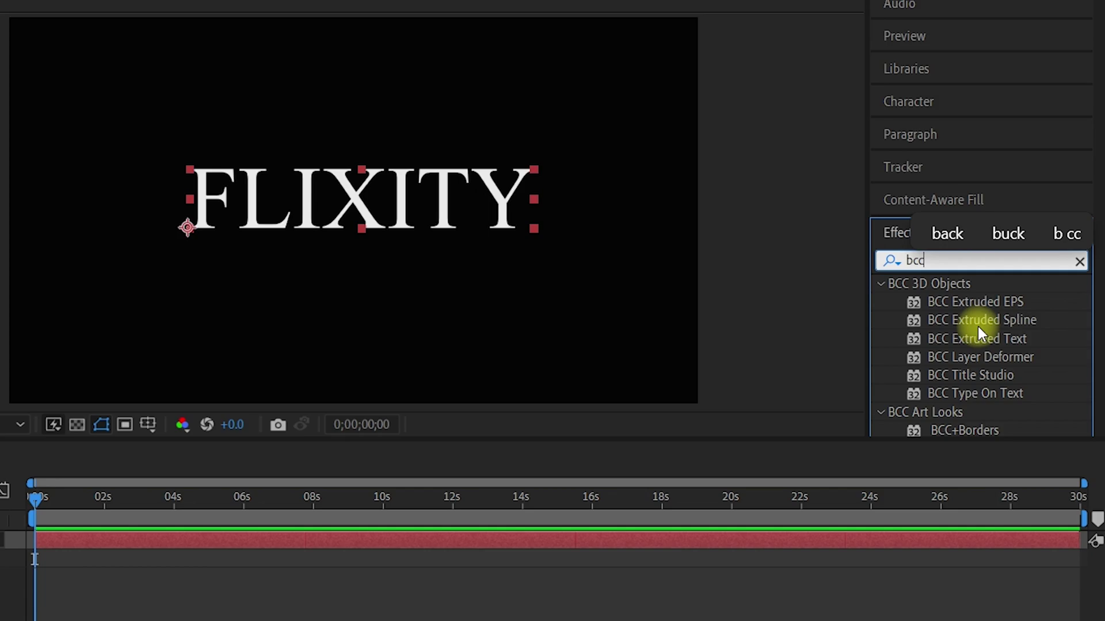
scroll(980, 322, "down", 15)
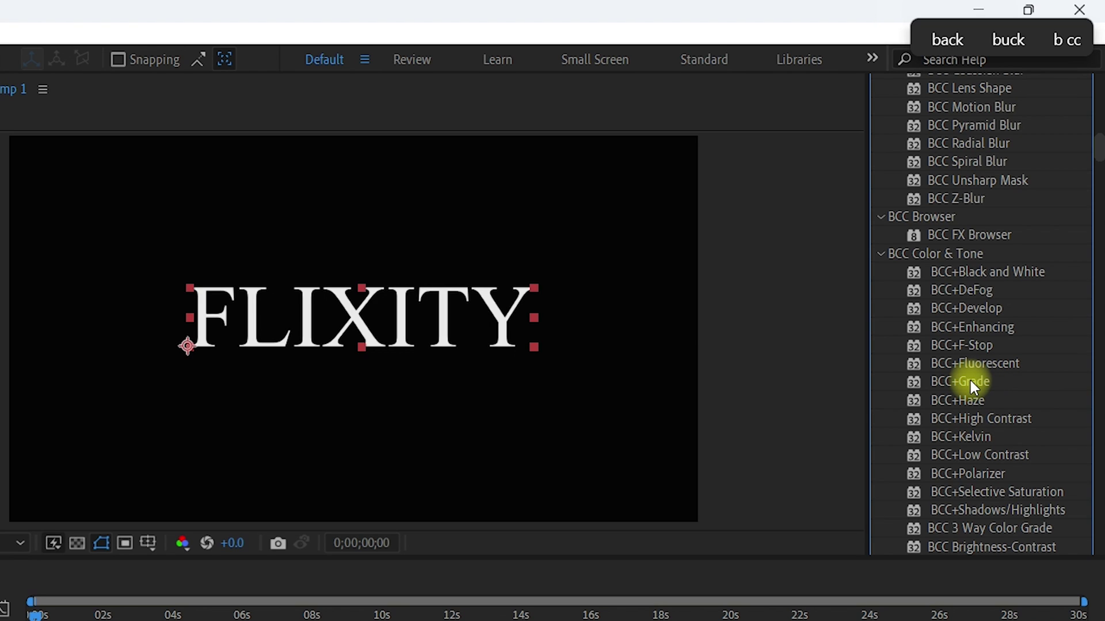
type("bl")
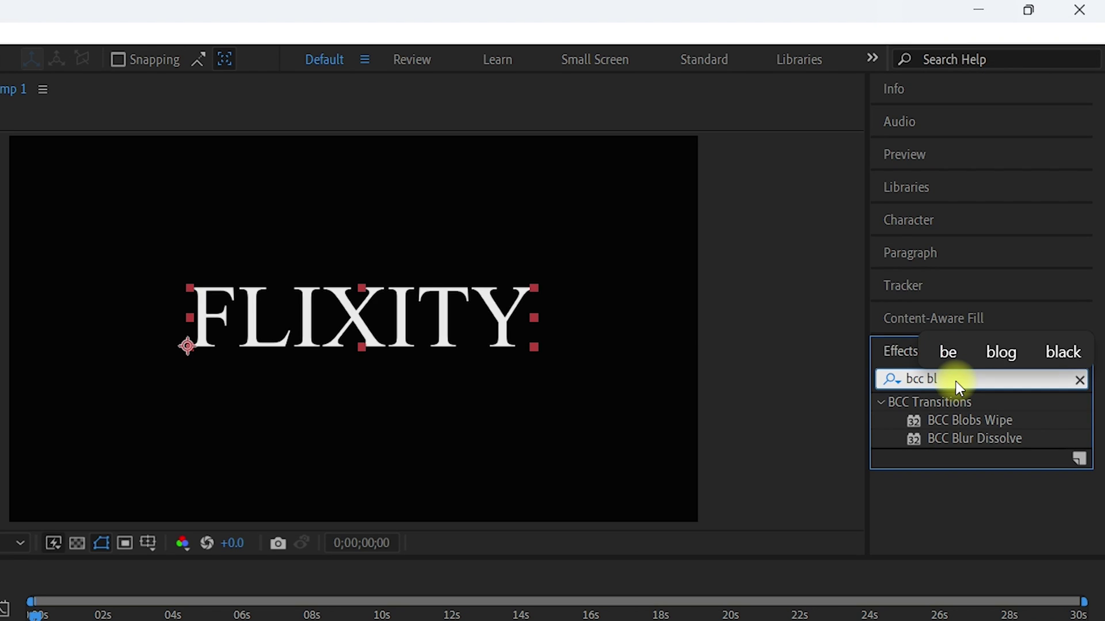
left_click(982, 439)
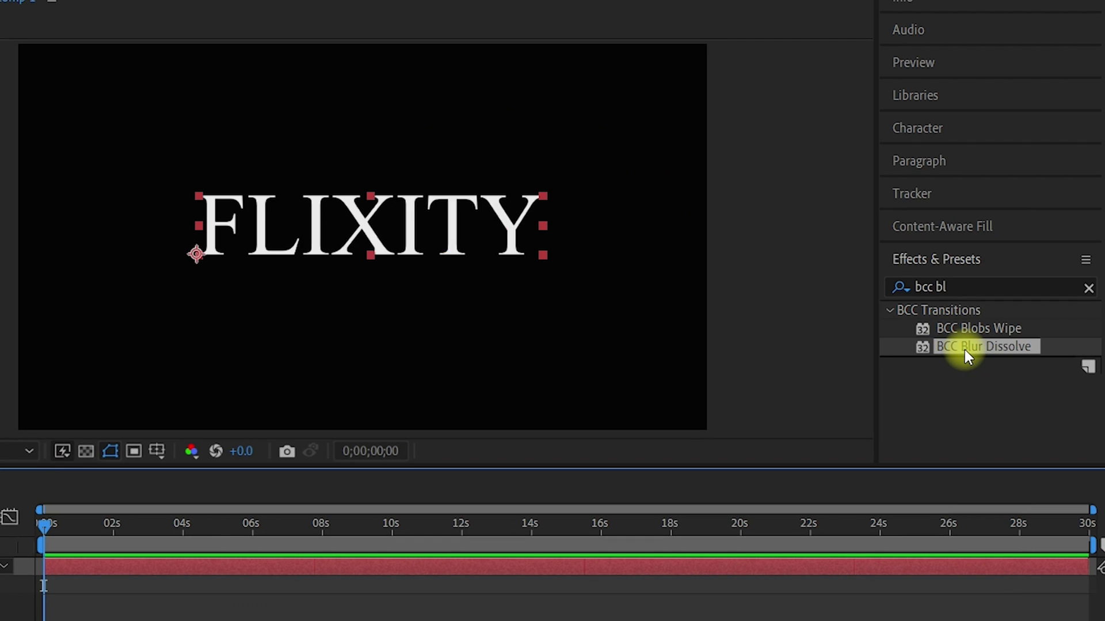
double_click(986, 349)
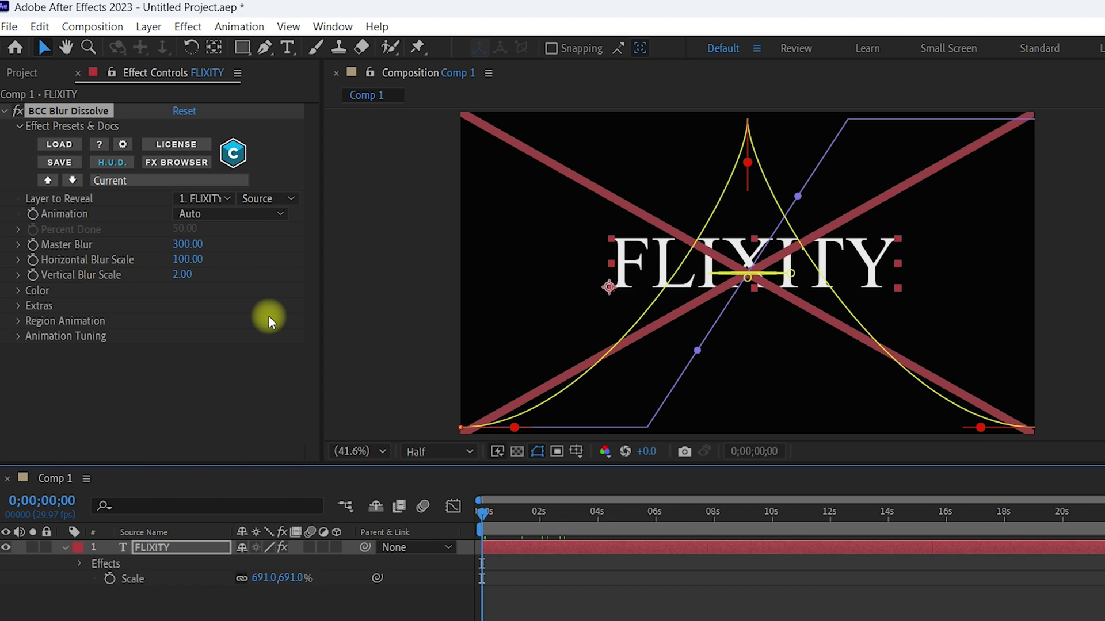